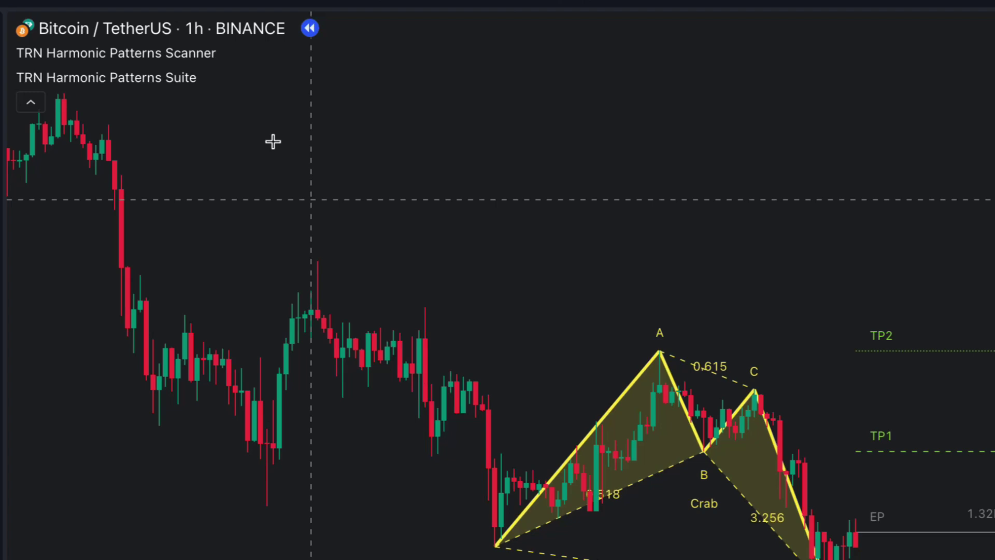
Step: Set the harmonic scanner's Symbol 03 slot to EURUSD in place of the Nasdaq futures
click(456, 95)
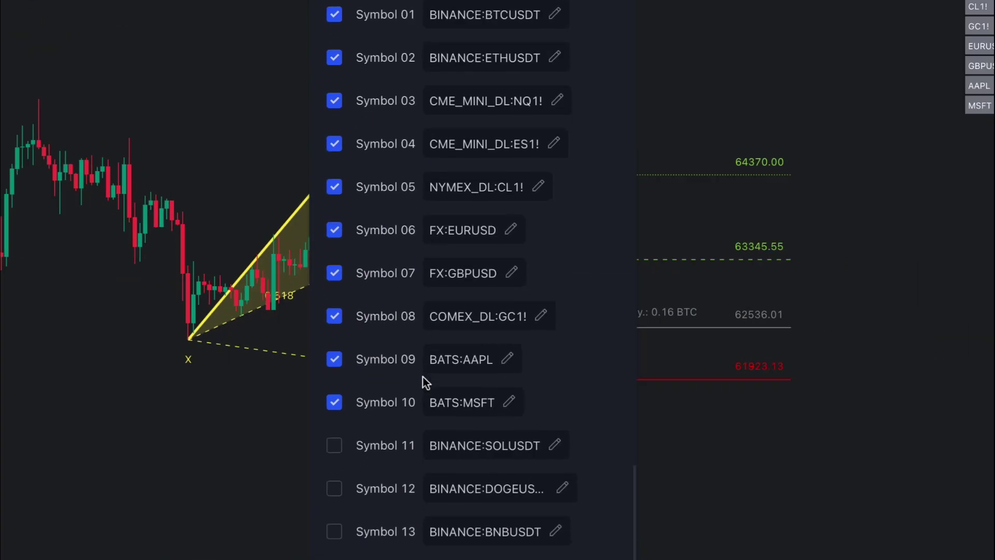
scroll(423, 378, up, 2)
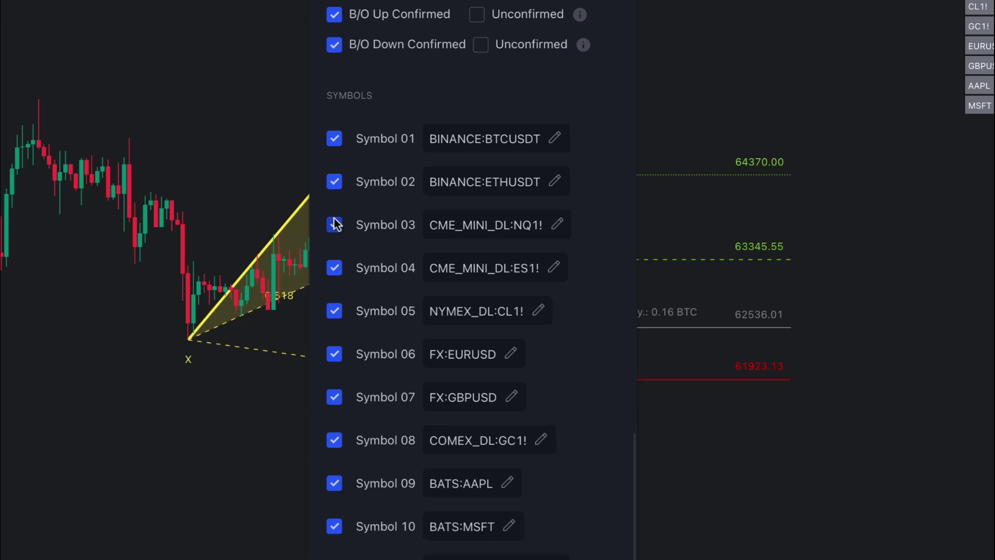
click(483, 224)
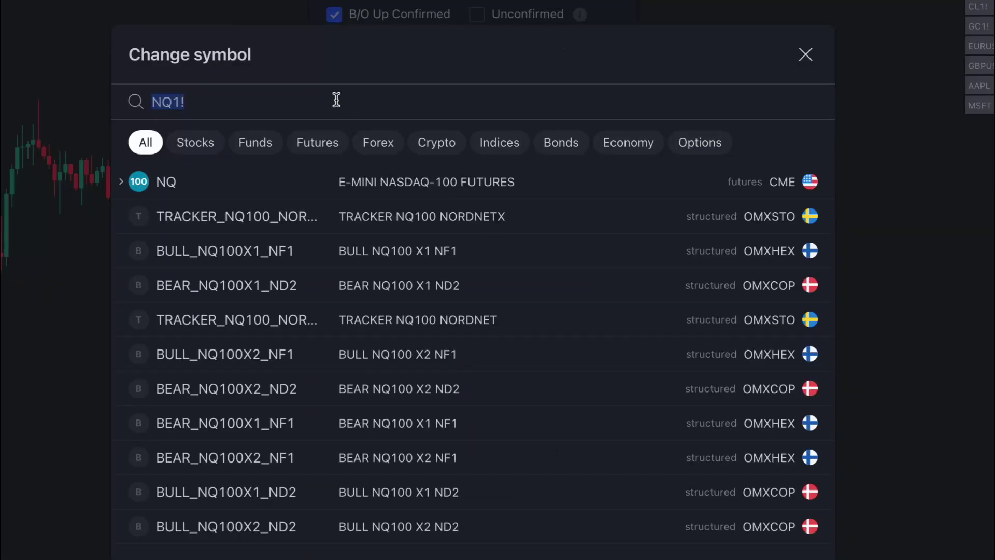
text(EURUSD)
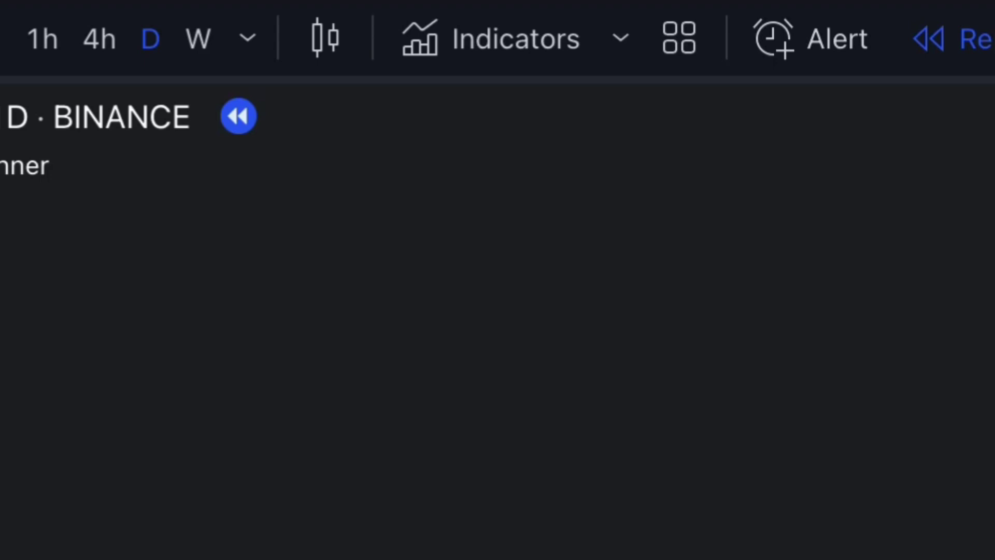
Step: Add the Harmonic Patterns Suite from Favorites to the 1h Bitcoin chart
click(534, 30)
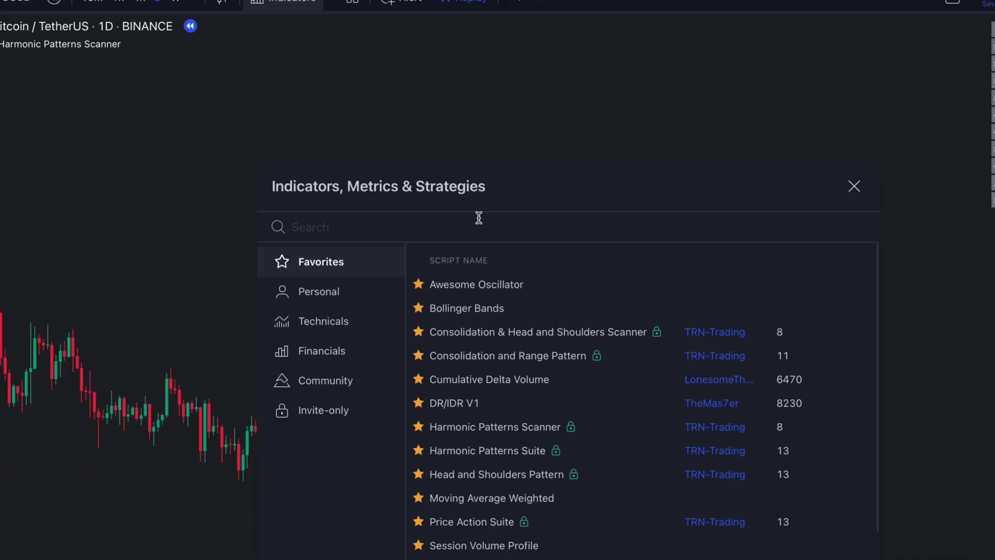
text(harmon)
click(452, 251)
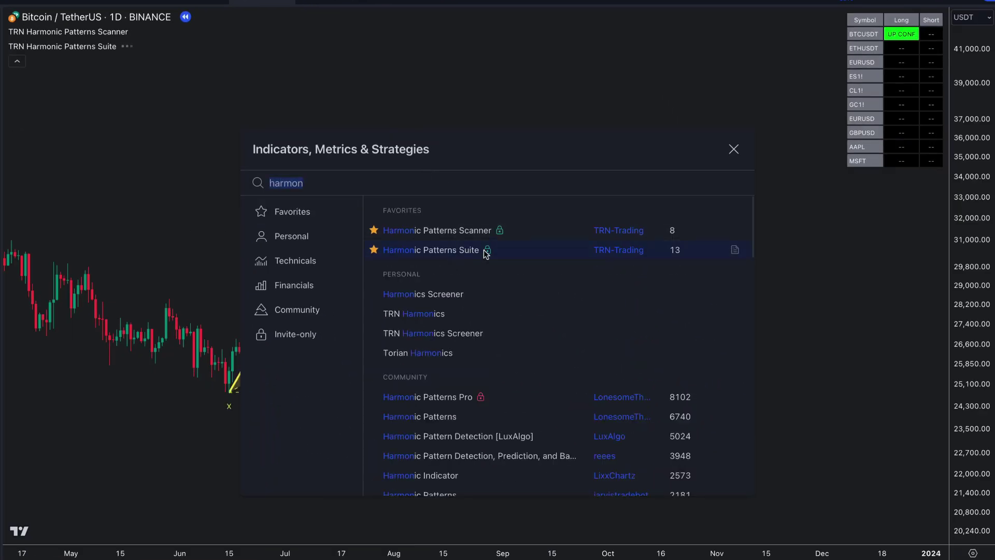
click(733, 148)
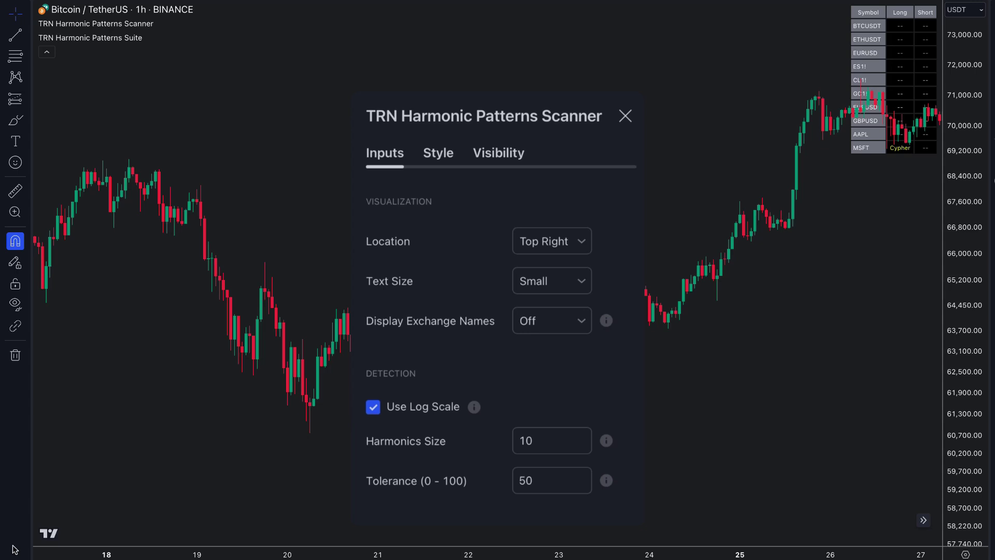
Step: Adjust the scanner's Harmonics Size to 5 in the Inputs settings
click(581, 435)
click(496, 388)
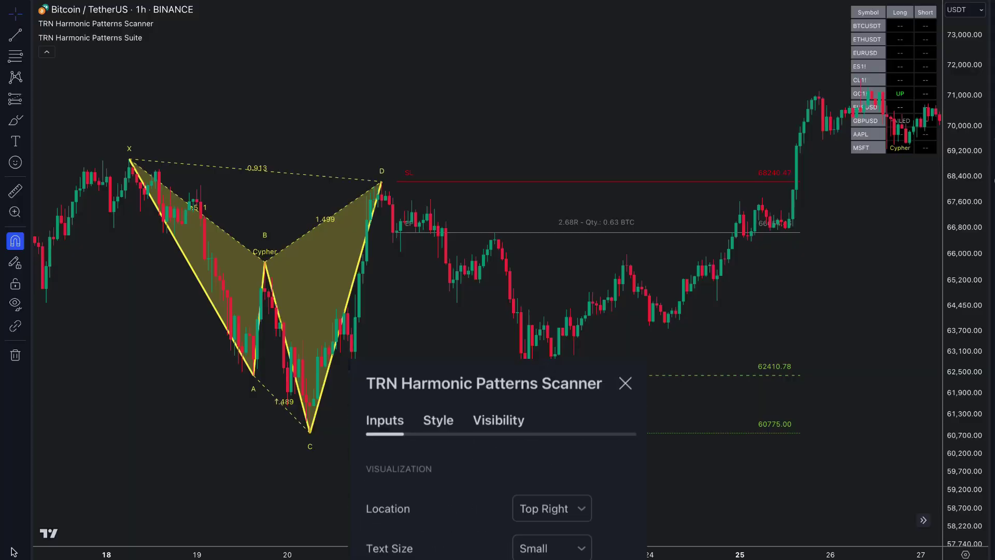
click(518, 438)
text(4)
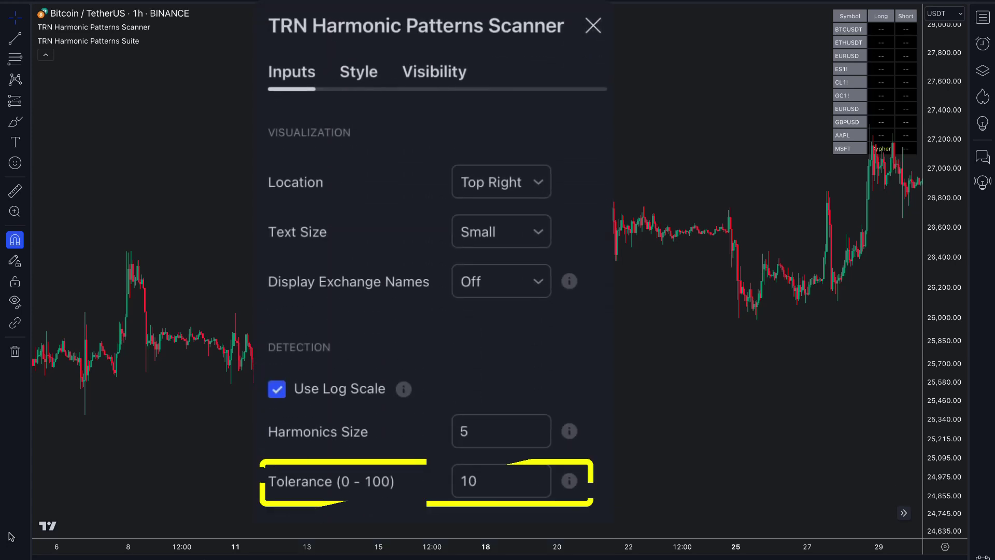
Step: Set the scanner's Tolerance to 100, then replace it with 50 to match the Suite
click(500, 478)
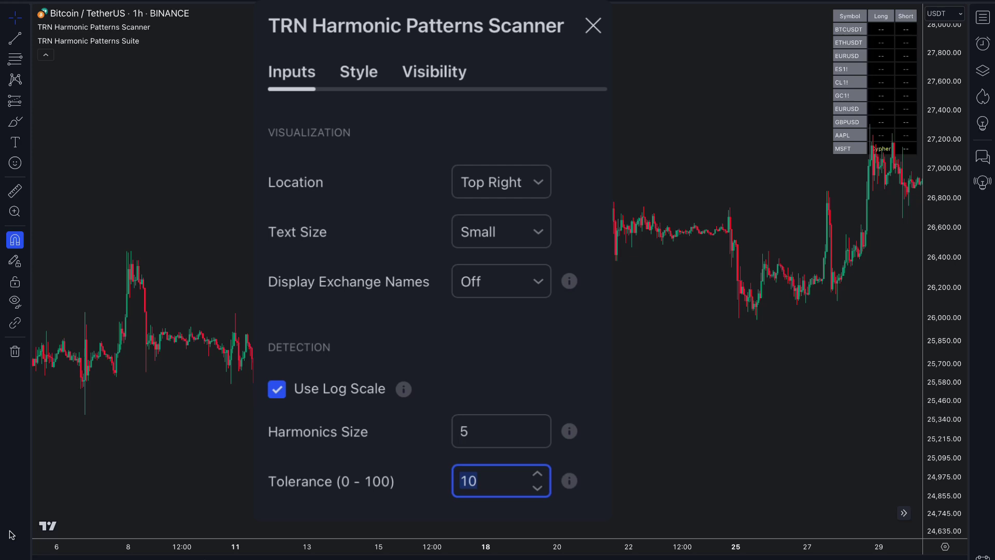
text(0)
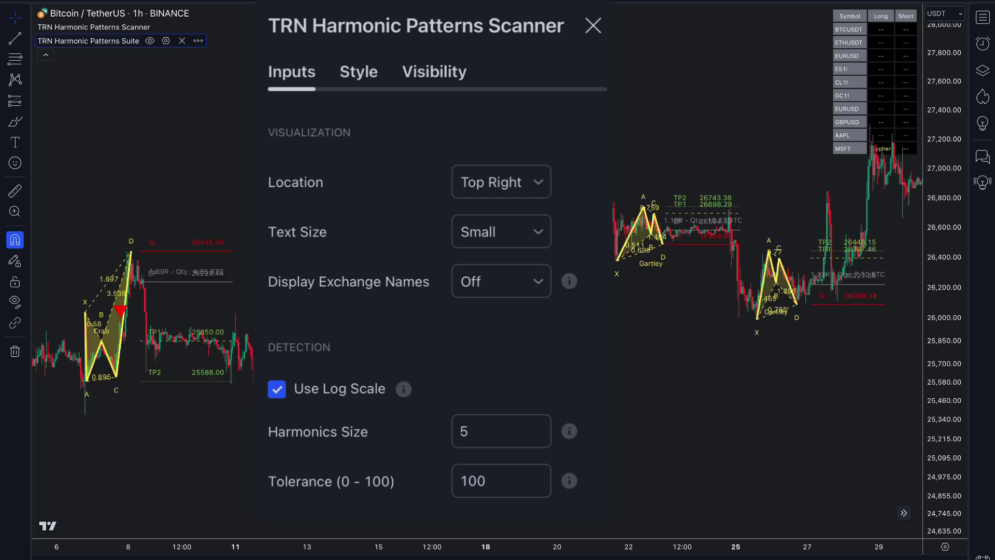
drag(500, 475, 452, 478)
text(50)
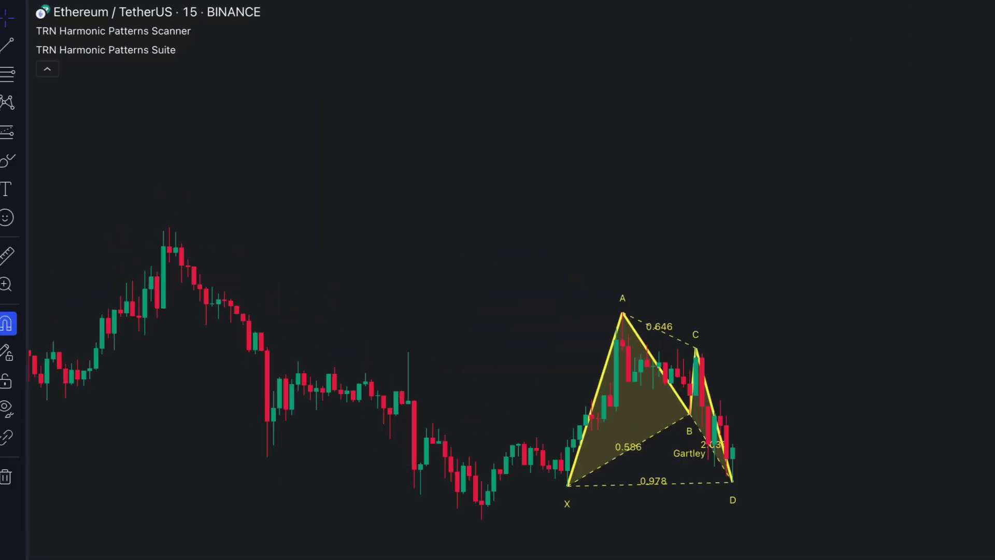
Step: Create an alert on the Harmonic Patterns Scanner for the Ethereum 15-minute chart
click(441, 53)
click(567, 91)
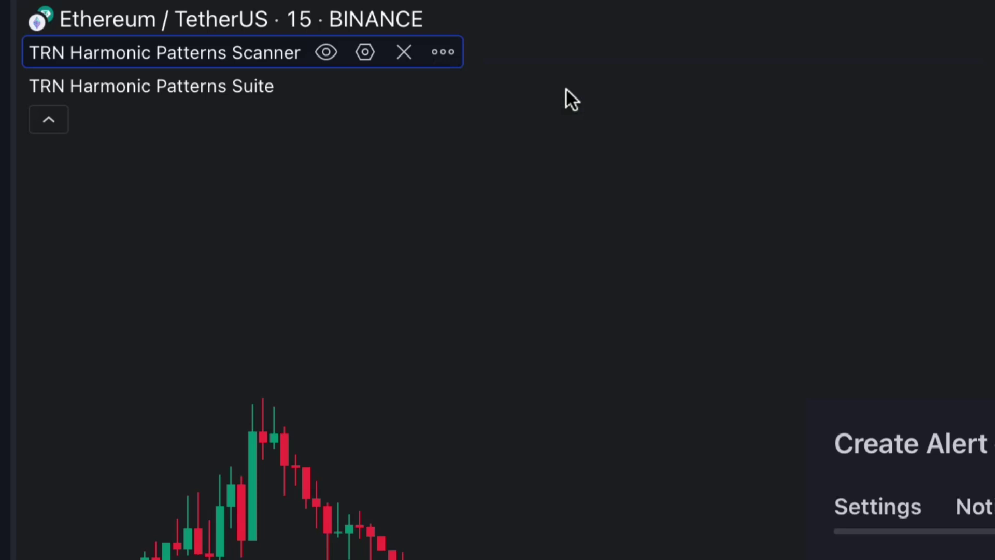
click(653, 449)
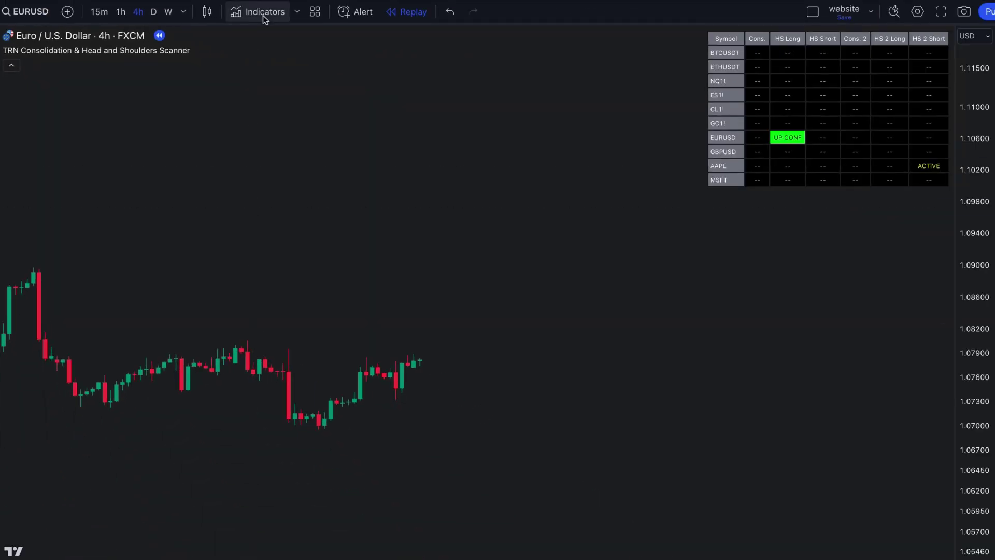
Step: Bring up the indicators list on the EURUSD 4h chart with the consolidation scanner
click(263, 12)
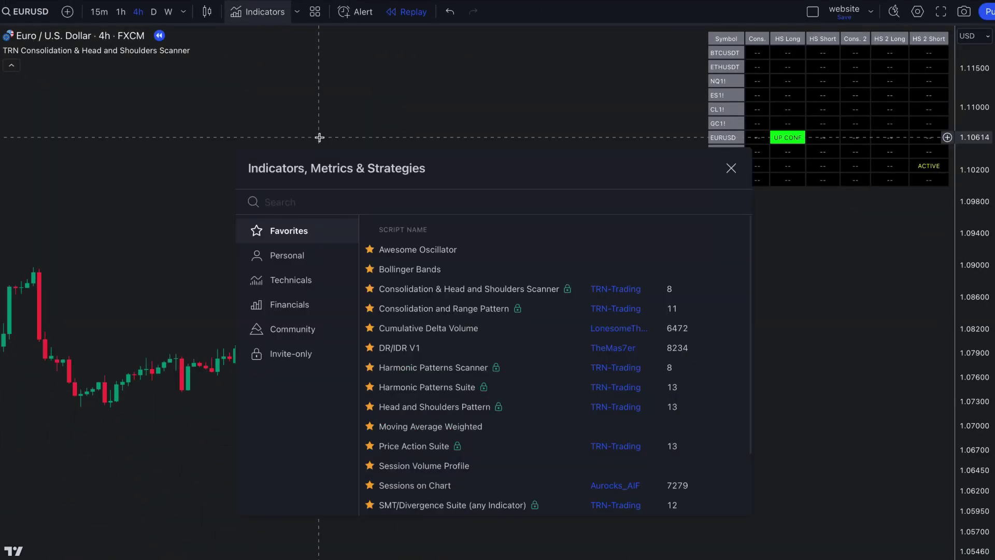
text(head and)
Step: Add the Head and Shoulders Pattern indicator from Favorites to the EURUSD 4h chart
click(417, 250)
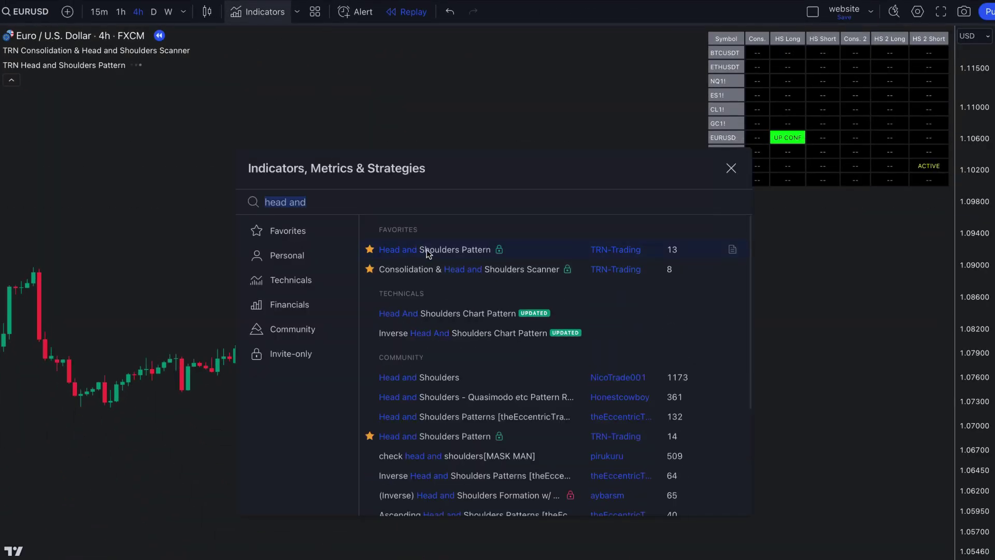
click(731, 168)
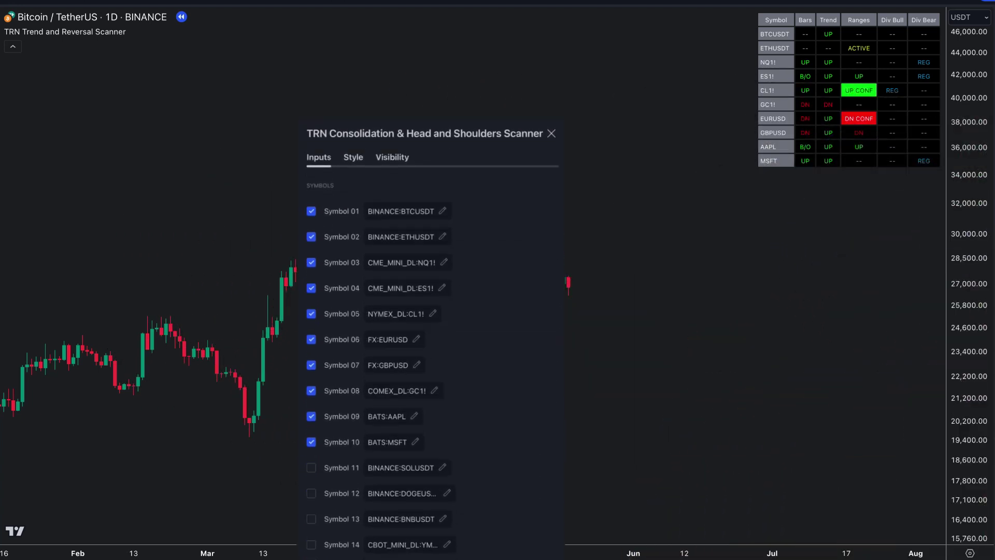
scroll(511, 377, down, 2)
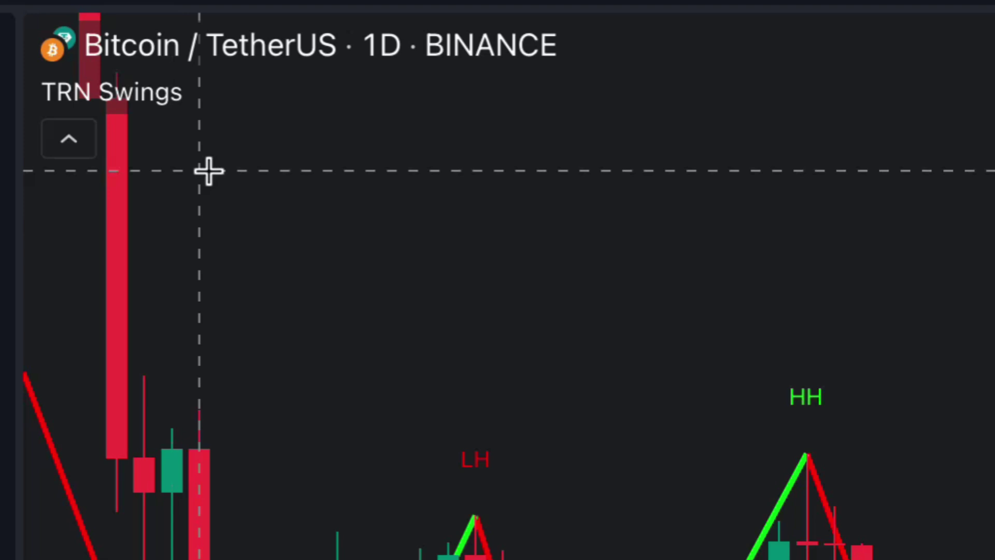
scroll(394, 175, down, 5)
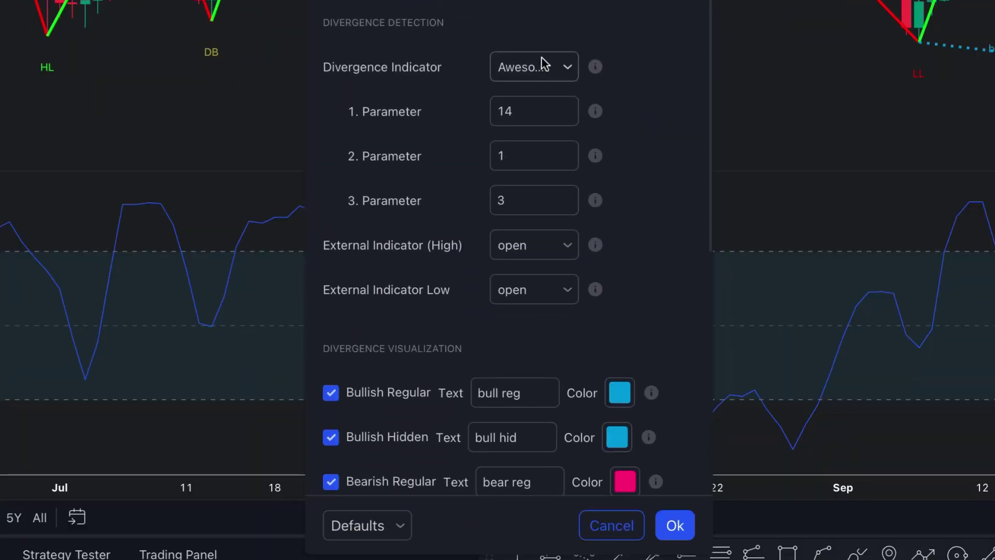
Step: Show the Divergence Indicator choices in the Trend and Reversal Scanner settings
click(540, 67)
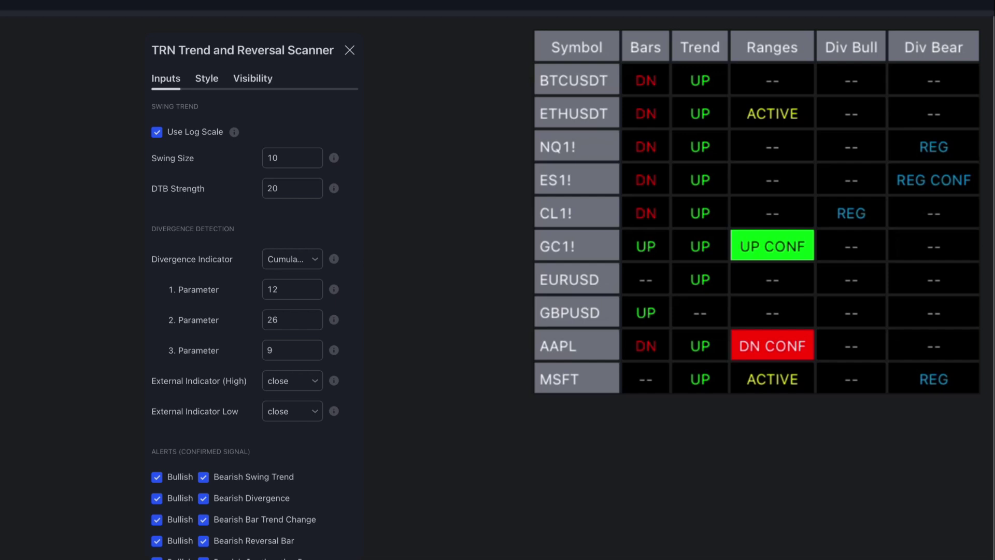
Step: Review the Divergence Indicator list and dismiss it, keeping Cumulative Delta
click(314, 260)
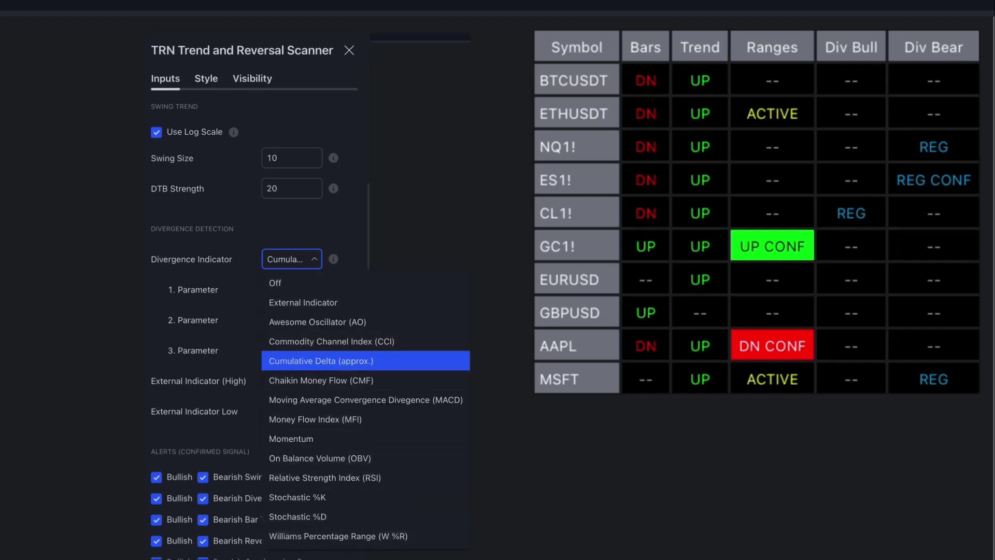
key(Escape)
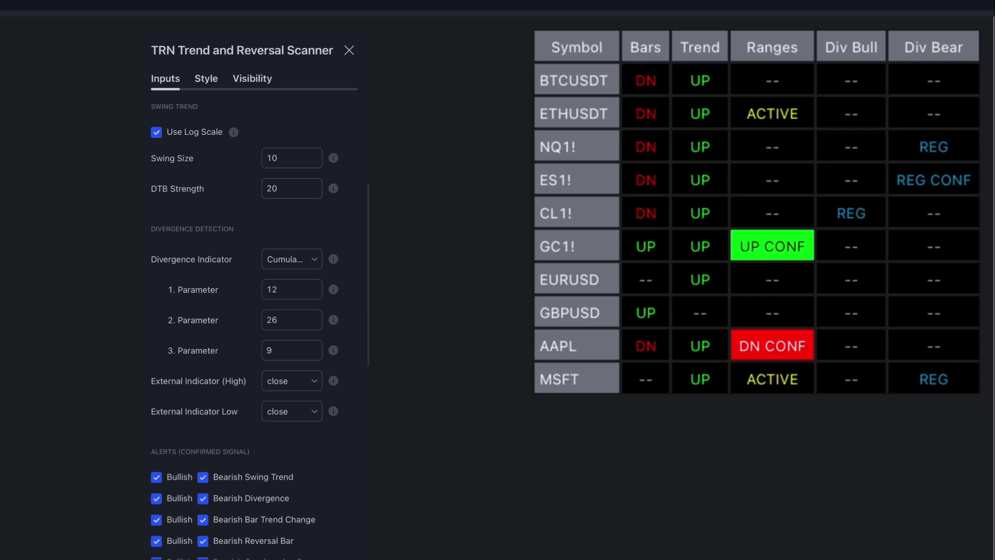
scroll(256, 327, down, 2)
scroll(256, 327, down, 1)
scroll(258, 327, down, 1)
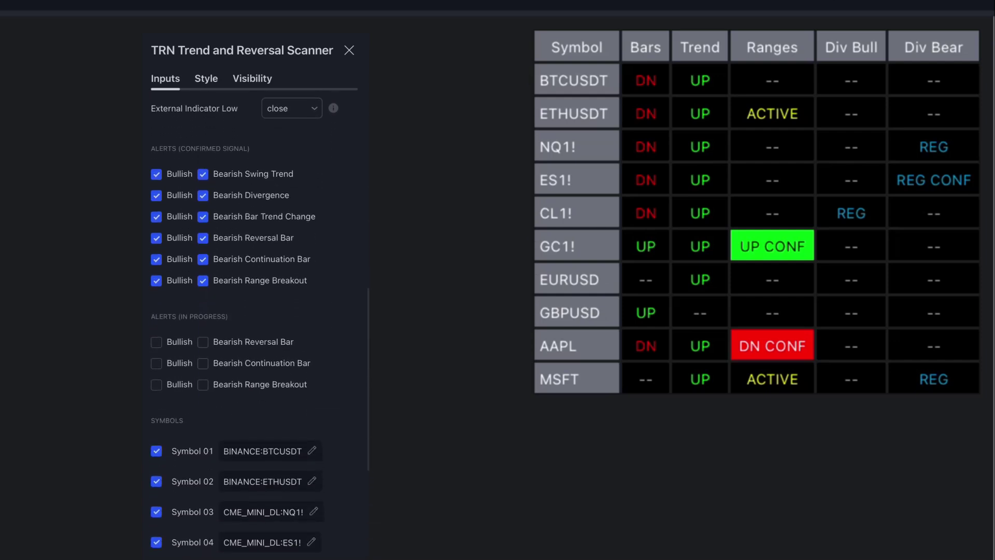
scroll(257, 326, down, 1)
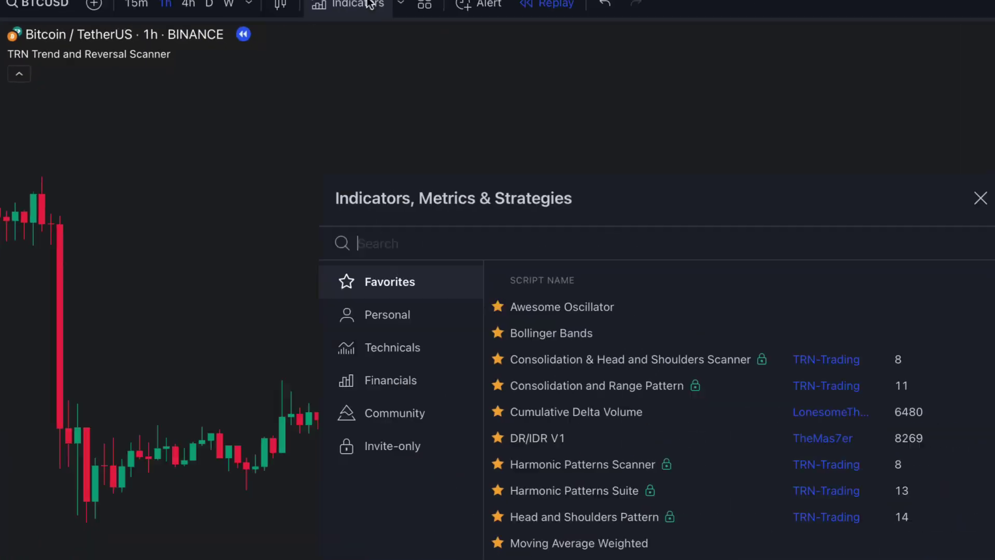
text(trend)
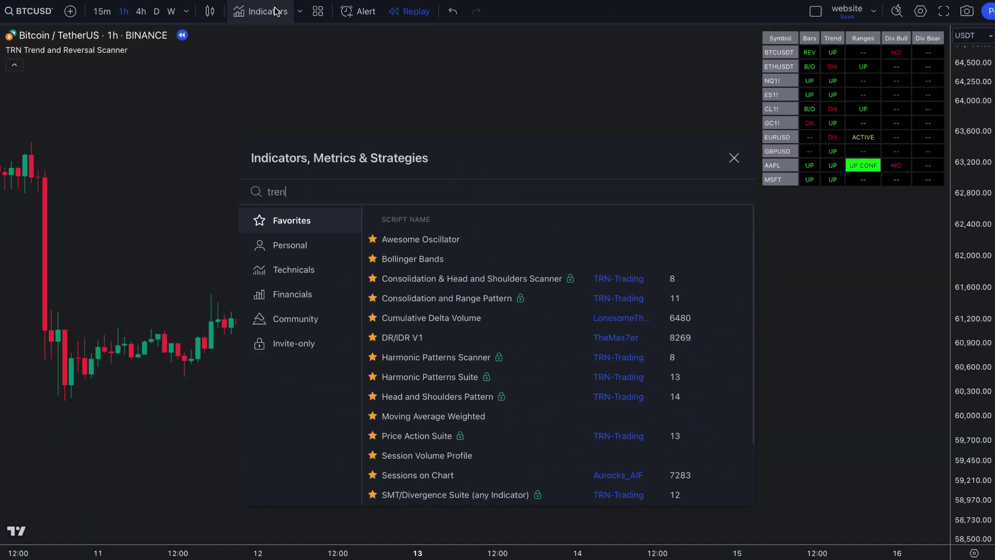
text( bars pro)
Step: Add TRN Swing Suite to the 1h Bitcoin chart alongside Trend Bars Pro
key(ctrl+a)
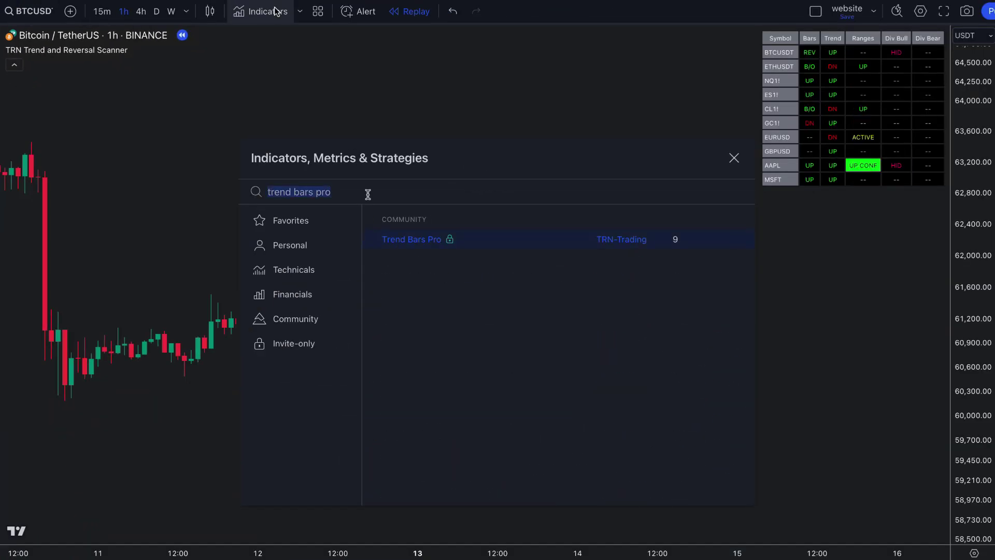
text(swing sui)
click(451, 241)
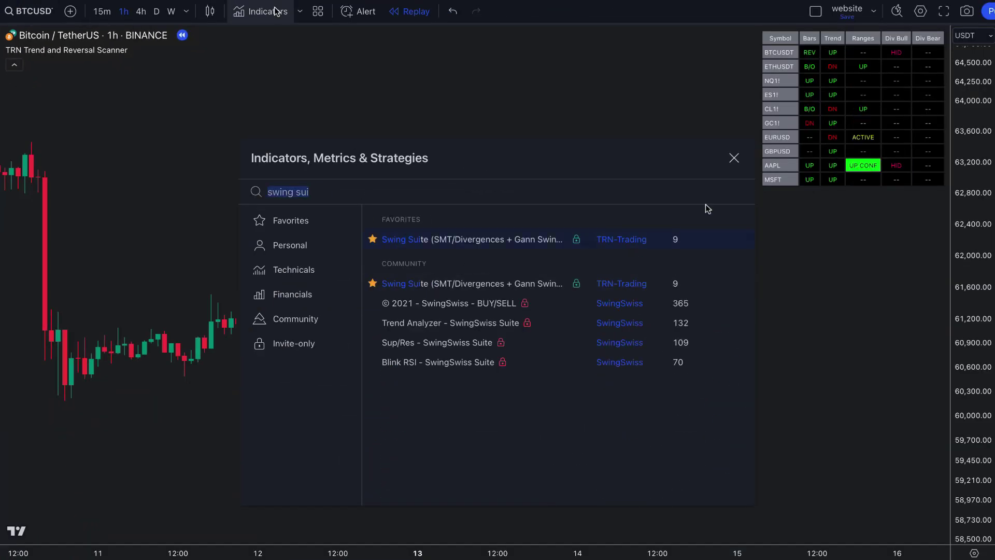
click(734, 158)
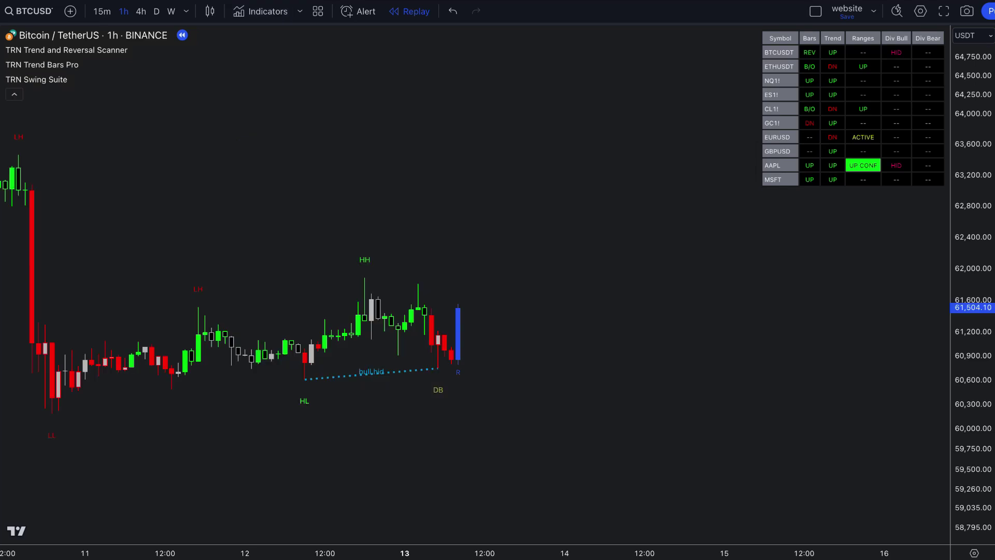
Step: Draw a long position at the blue candle, stop below its low, target raised to 2.44 risk/reward
click(502, 264)
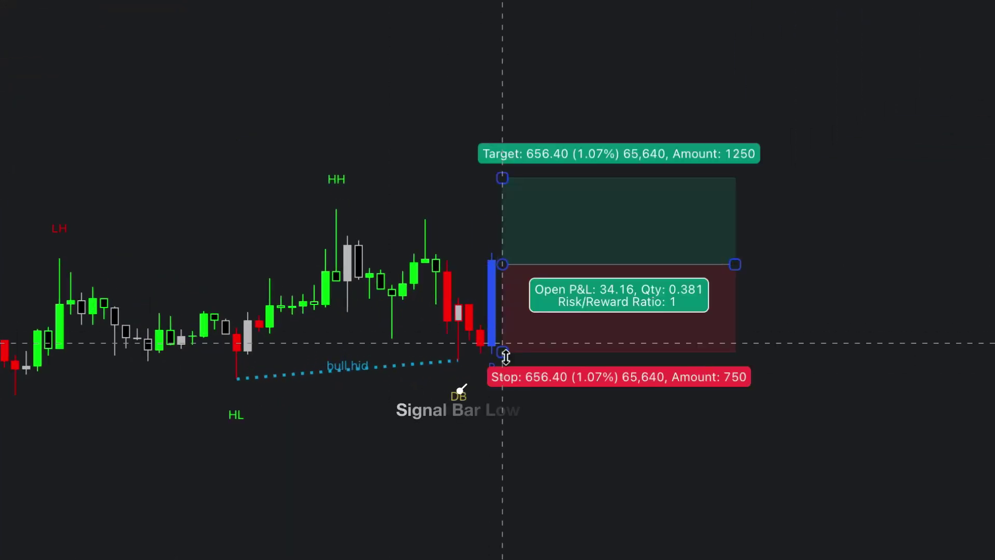
drag(502, 349, 502, 365)
drag(503, 180, 503, 57)
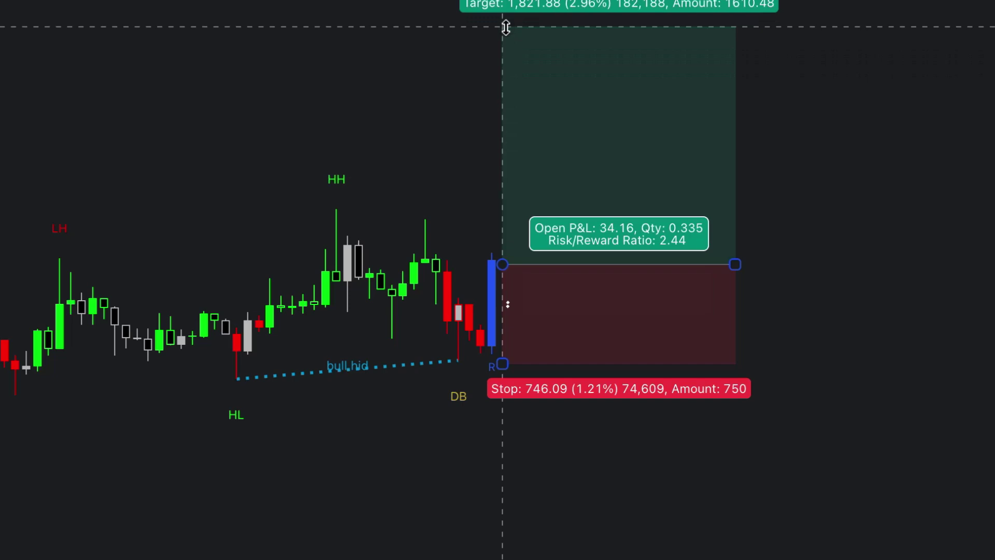